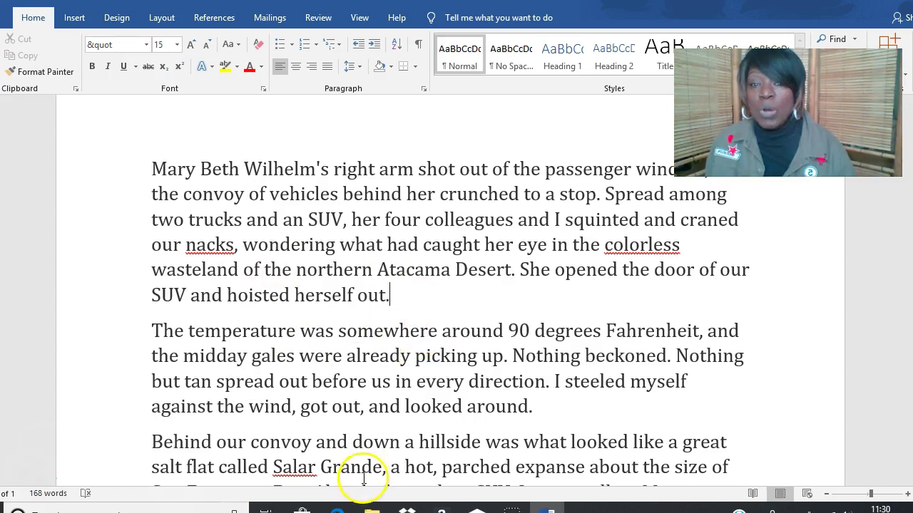
- Switch to Grammarly in the browser and set the profile's language preference to British English
{"action": "mouse_move", "coordinate": [338, 510]}
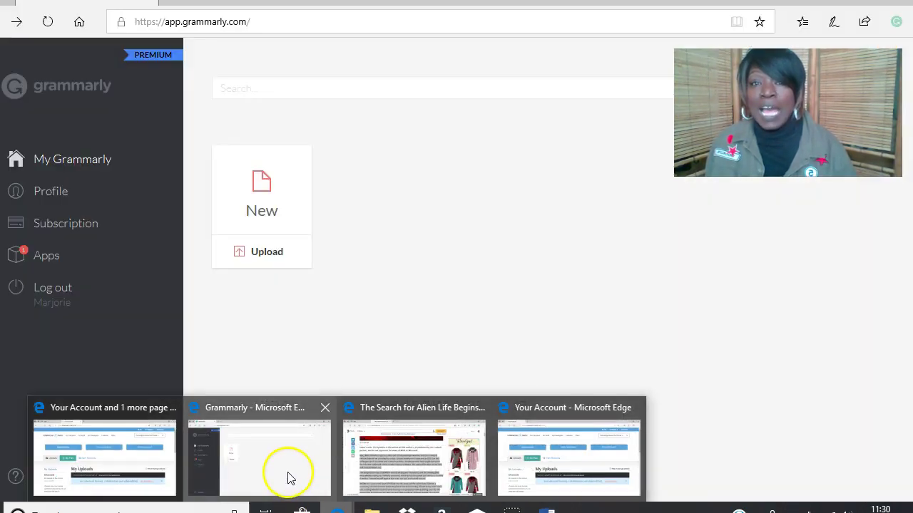
{"action": "left_click", "coordinate": [289, 474]}
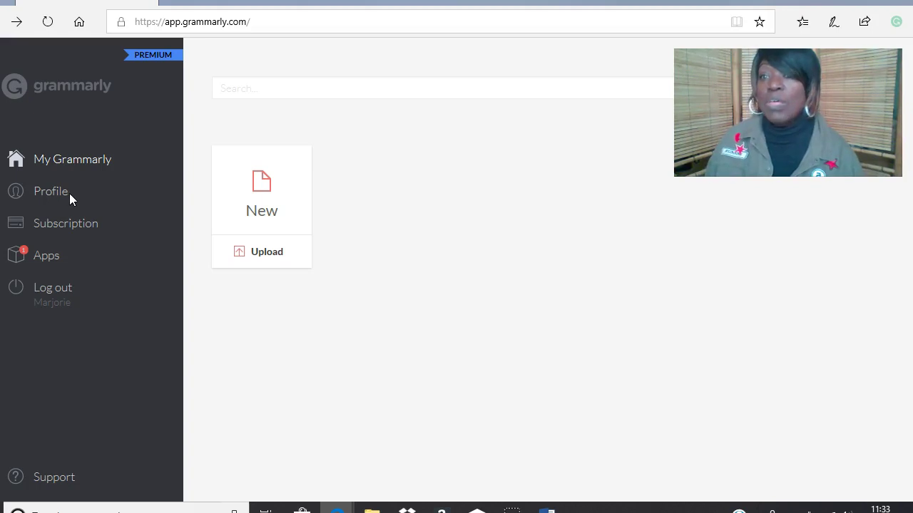
{"action": "left_click", "coordinate": [60, 202]}
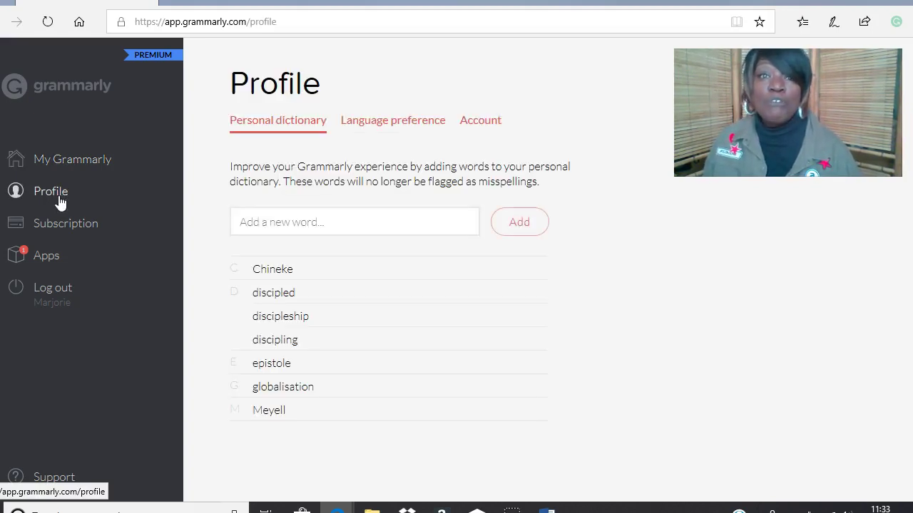
{"action": "left_click", "coordinate": [407, 122]}
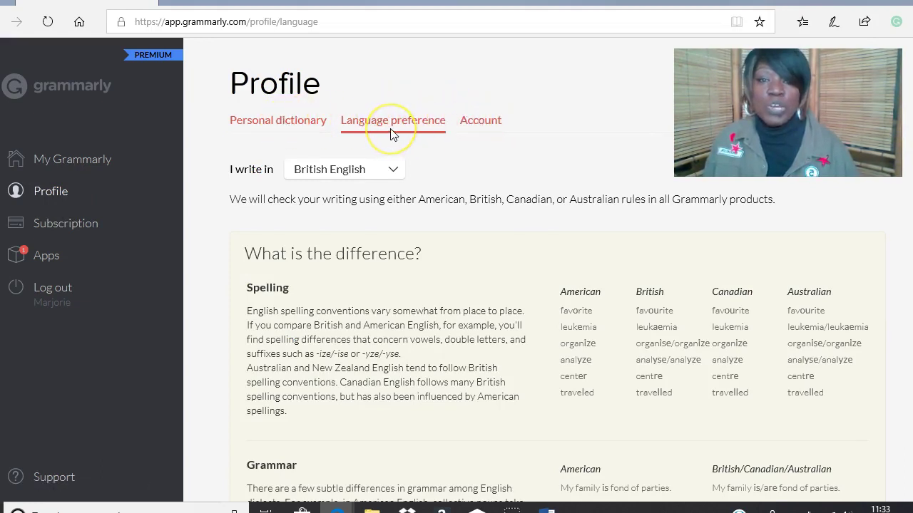
{"action": "left_click", "coordinate": [393, 173]}
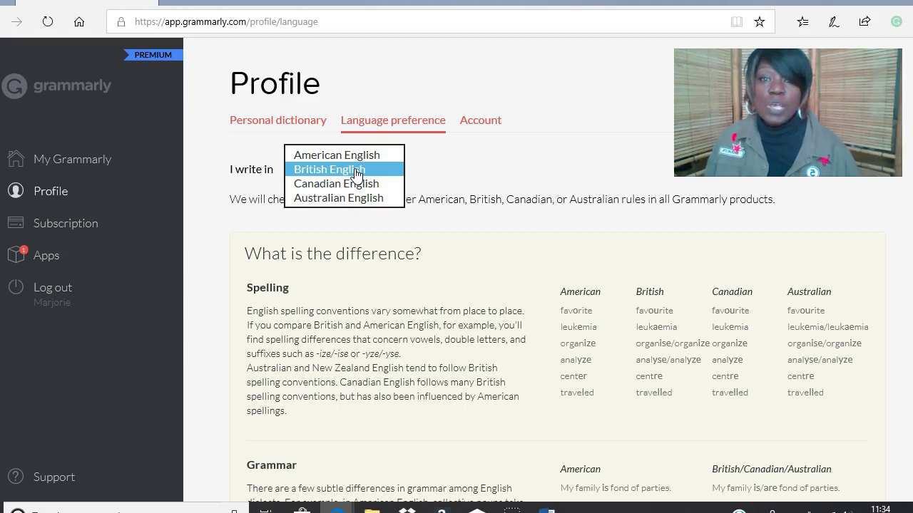
{"action": "left_click", "coordinate": [356, 174]}
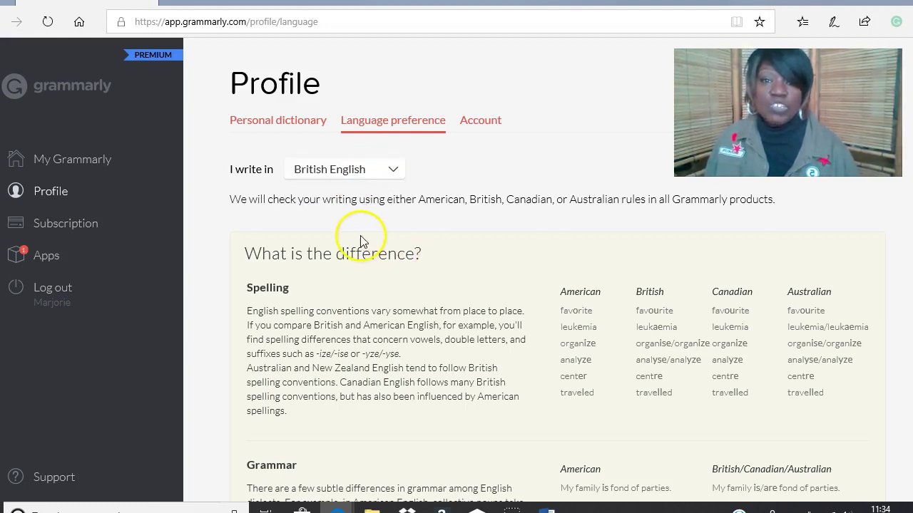
- Review the words stored in the profile's personal dictionary and compare with the language preference page
{"action": "left_click", "coordinate": [285, 124]}
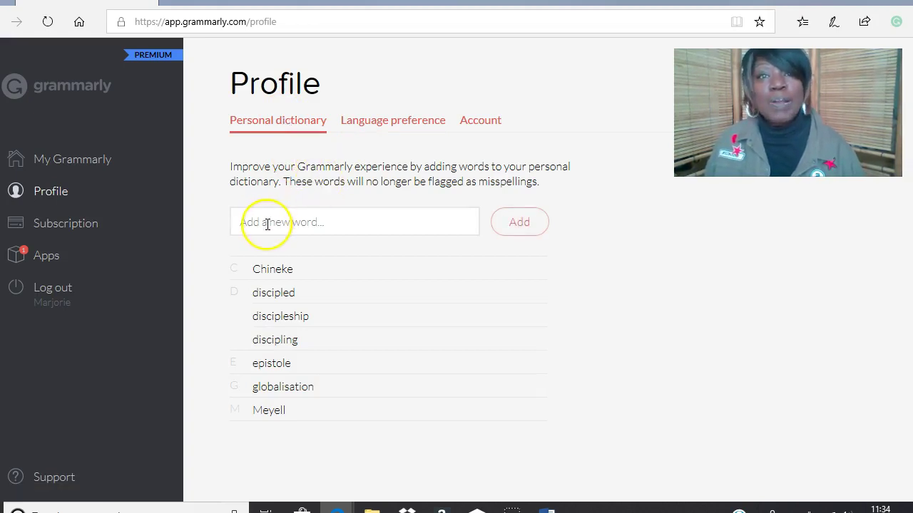
{"action": "mouse_move", "coordinate": [292, 266]}
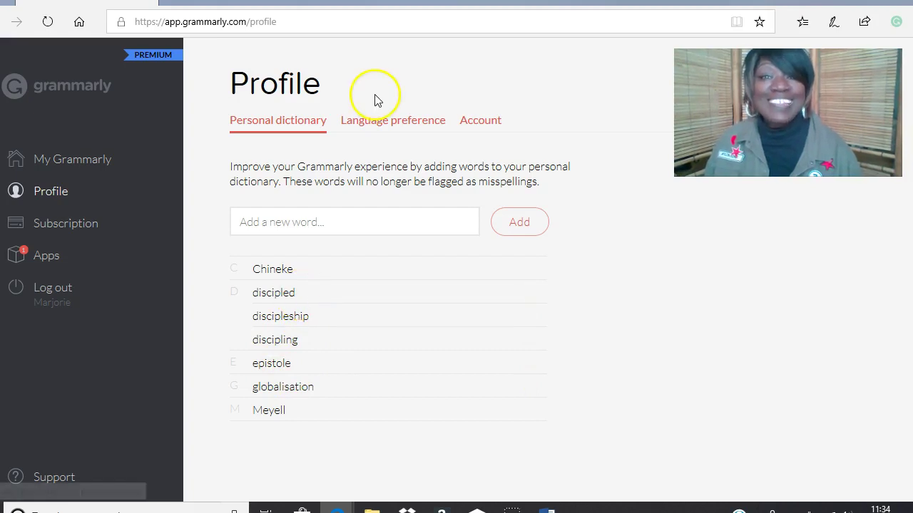
{"action": "left_click", "coordinate": [369, 131]}
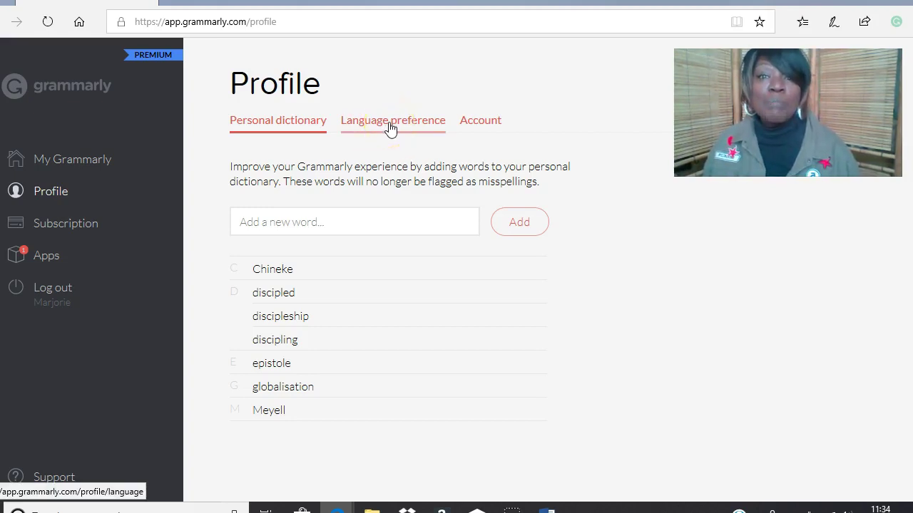
{"action": "left_click", "coordinate": [391, 128]}
{"action": "left_click", "coordinate": [302, 127]}
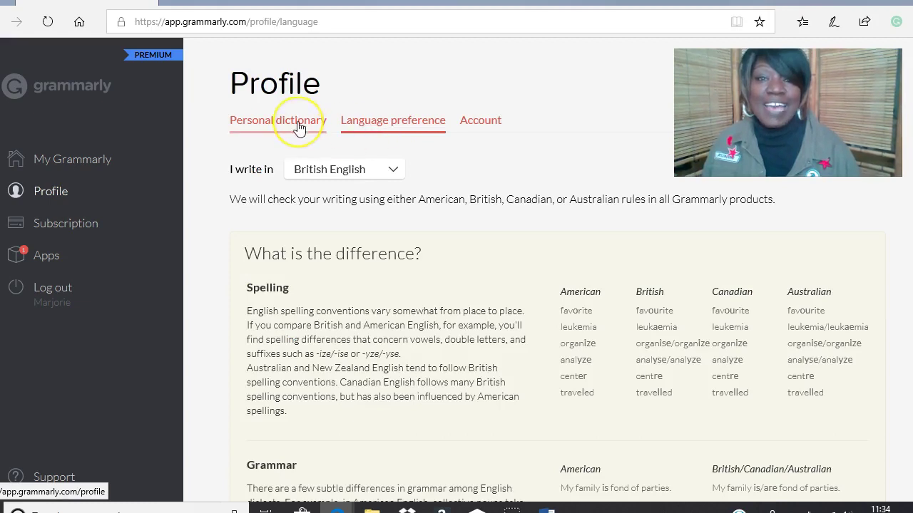
{"action": "left_click", "coordinate": [274, 267]}
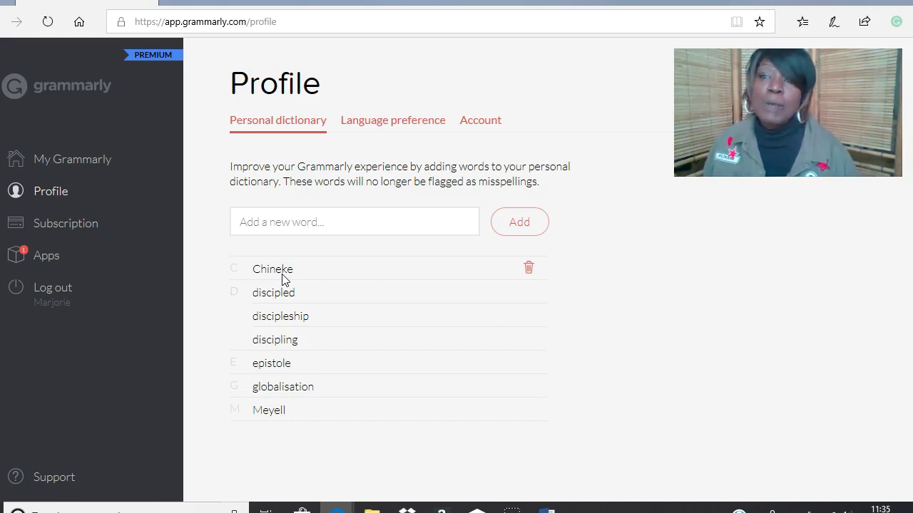
- Create a new Grammarly document and paste the copied article text into its body
{"action": "left_click", "coordinate": [87, 163]}
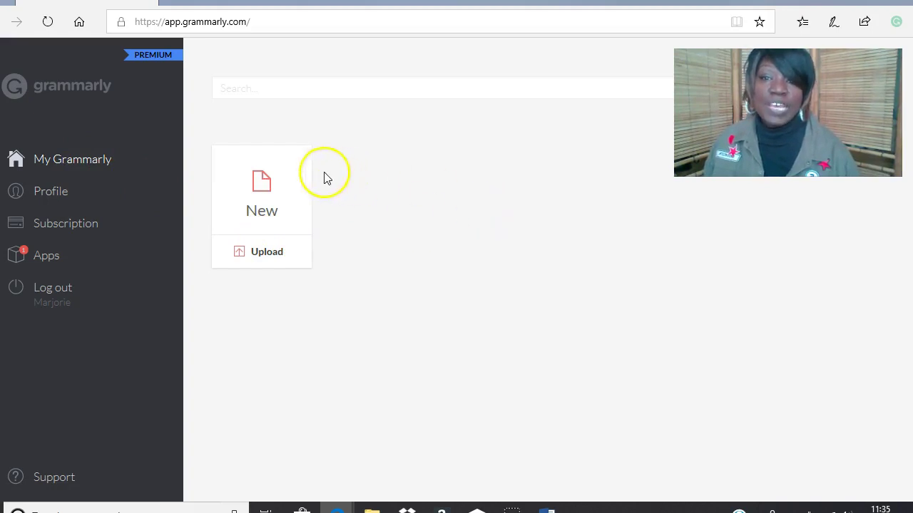
{"action": "left_click", "coordinate": [260, 192]}
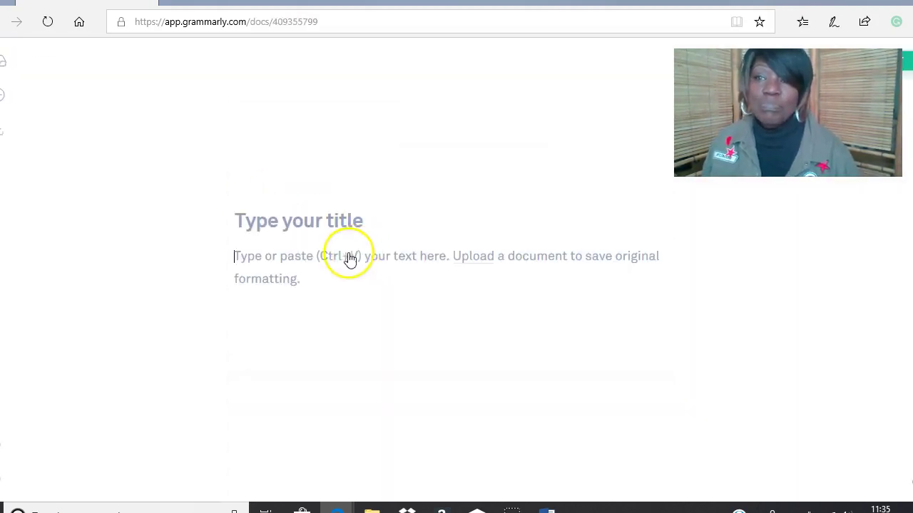
{"action": "left_click", "coordinate": [350, 267]}
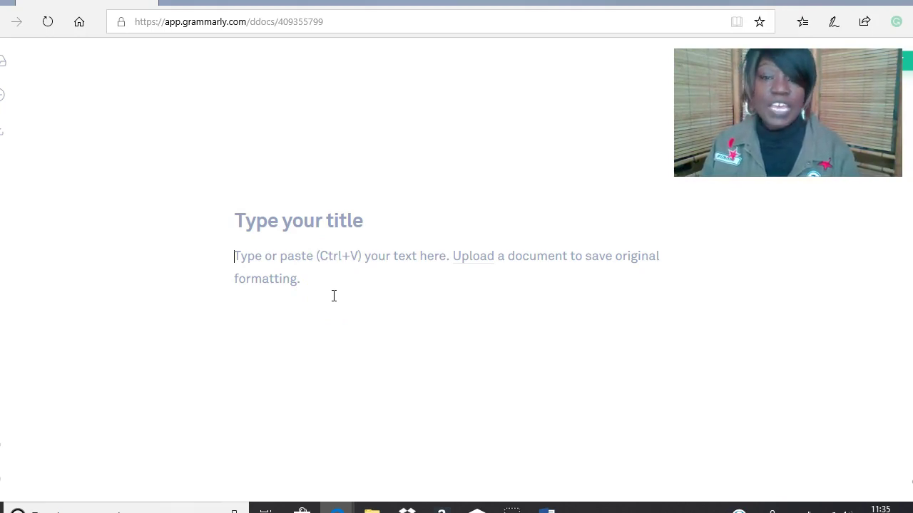
{"action": "left_click", "coordinate": [313, 282]}
{"action": "key", "text": "ctrl+v"}
{"action": "left_click", "coordinate": [236, 221]}
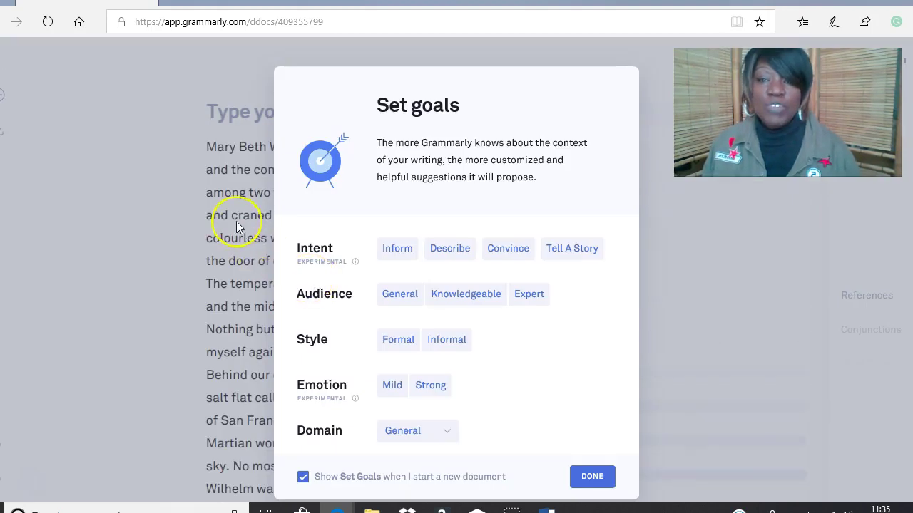
{"action": "left_click", "coordinate": [775, 306]}
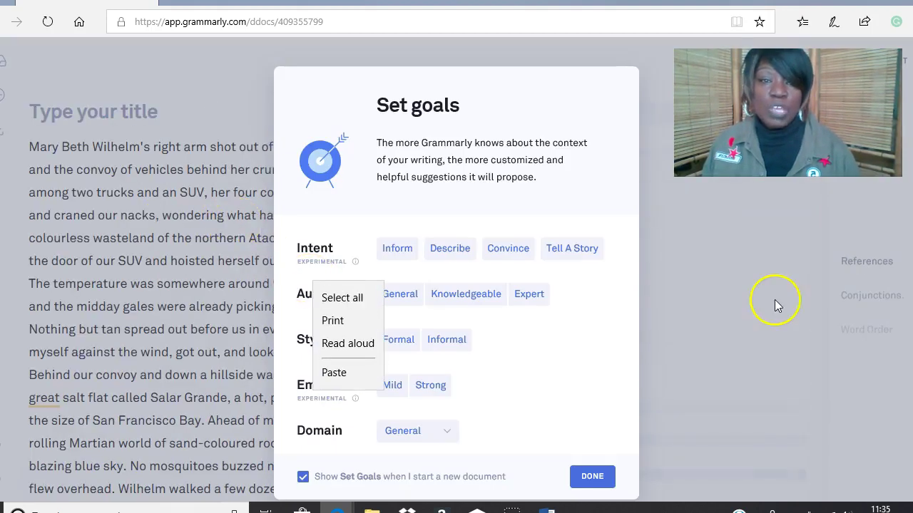
{"action": "left_click", "coordinate": [723, 303]}
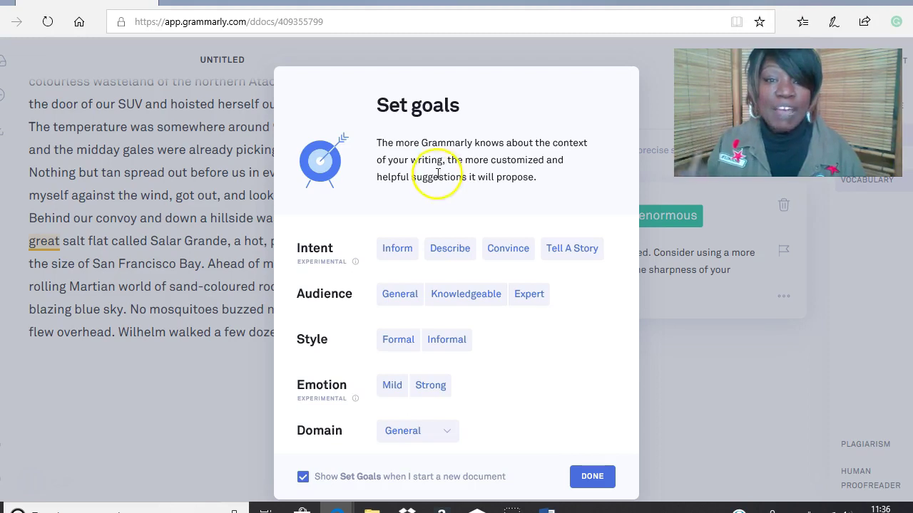
- Set the document goals to Inform intent, Expert audience, Formal style and Academic domain, and apply them
{"action": "left_click", "coordinate": [399, 257]}
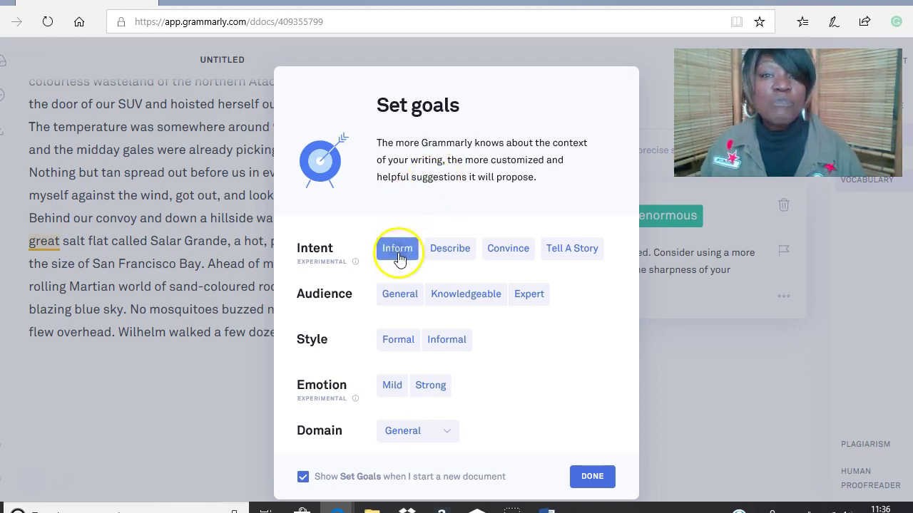
{"action": "left_click", "coordinate": [531, 296]}
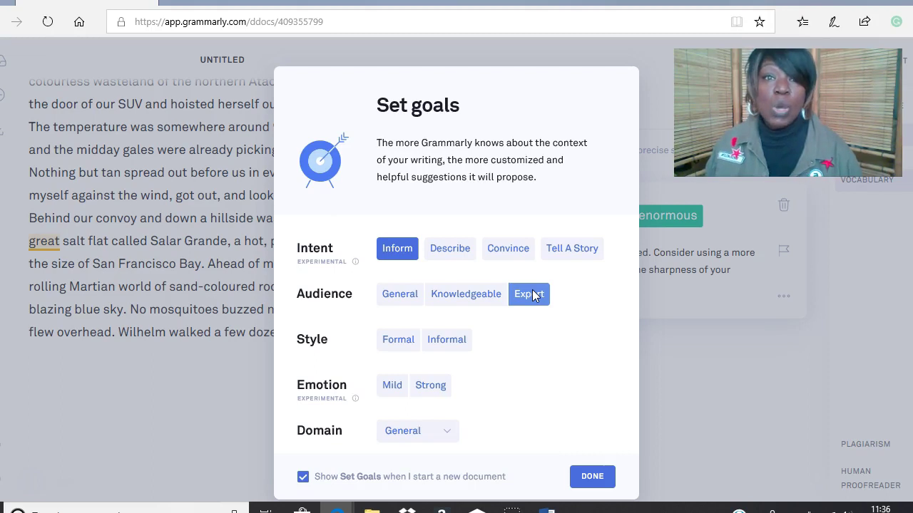
{"action": "left_click", "coordinate": [397, 345]}
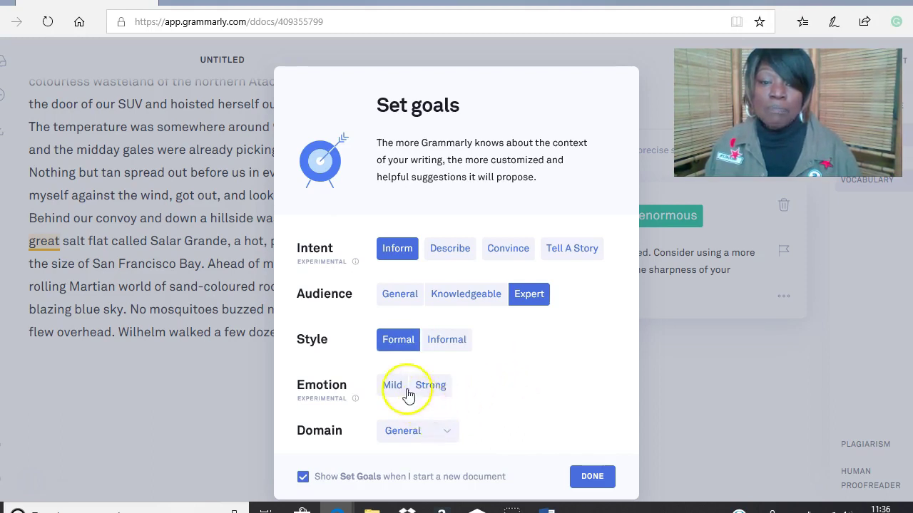
{"action": "left_click", "coordinate": [443, 444]}
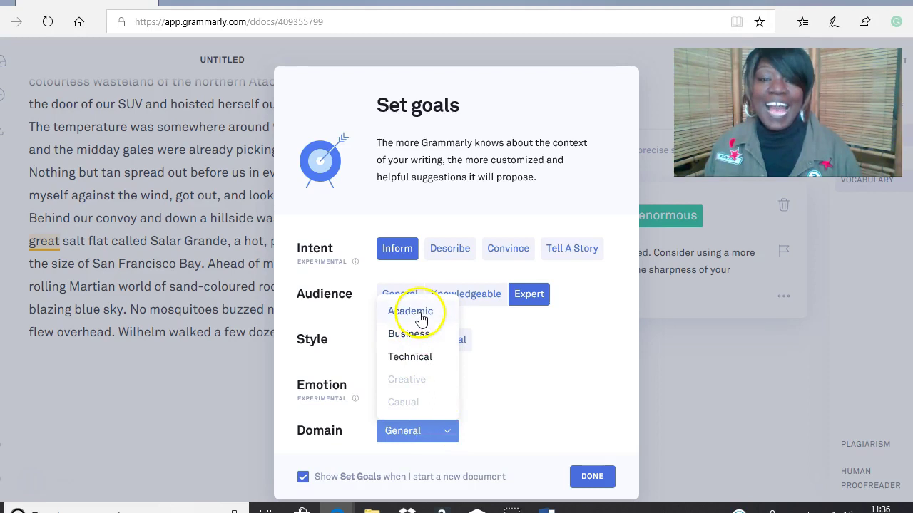
{"action": "left_click", "coordinate": [421, 314]}
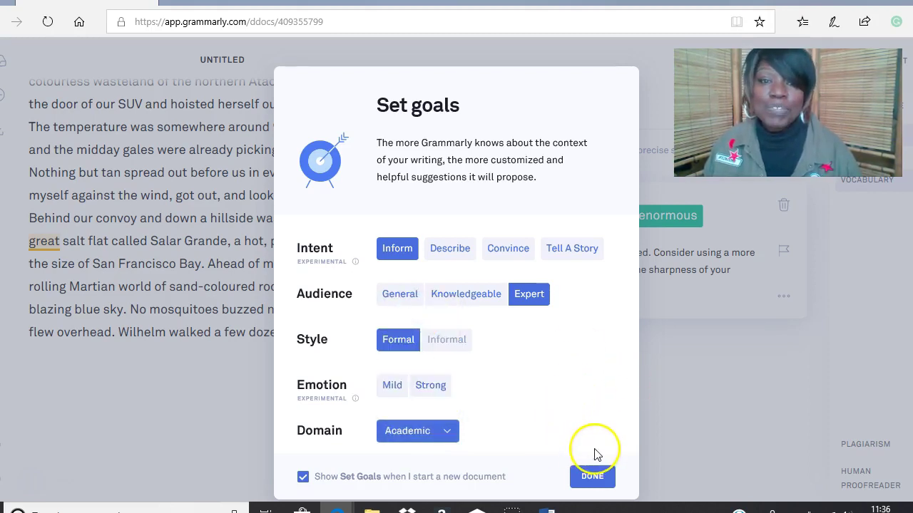
{"action": "left_click", "coordinate": [594, 476]}
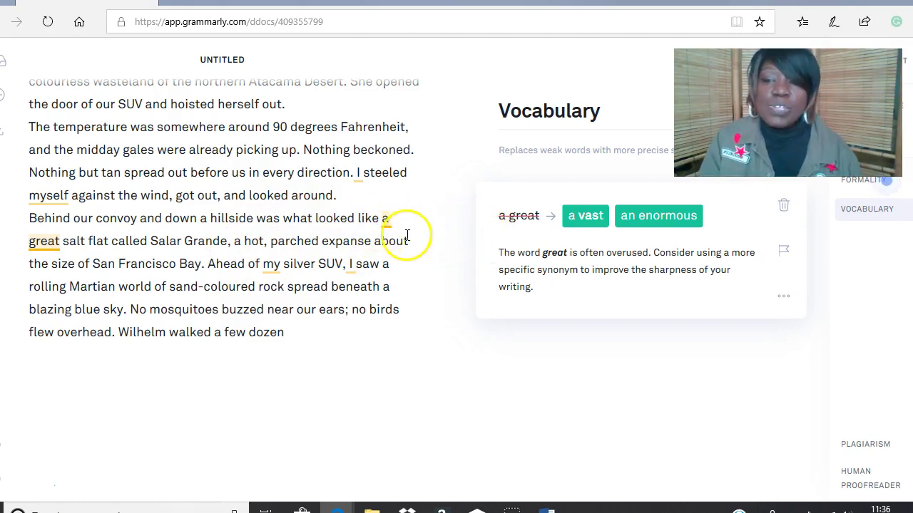
- Accept the vocabulary suggestion "a vast" in place of "a great" and copy the entire document text
{"action": "left_click", "coordinate": [585, 217]}
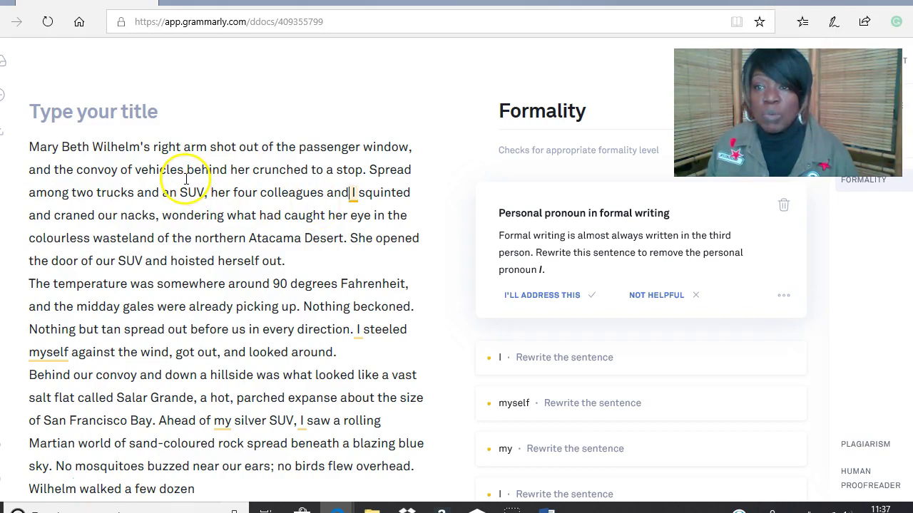
{"action": "right_click", "coordinate": [185, 183]}
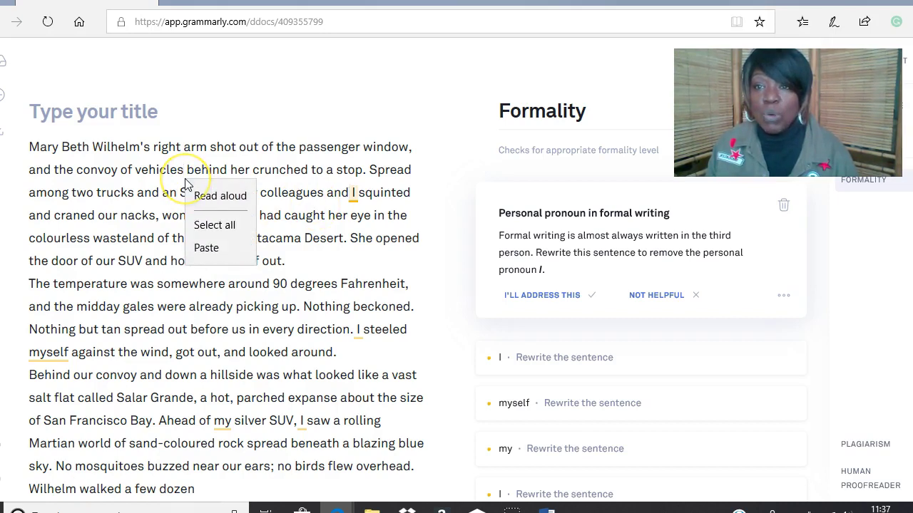
{"action": "left_click", "coordinate": [138, 158]}
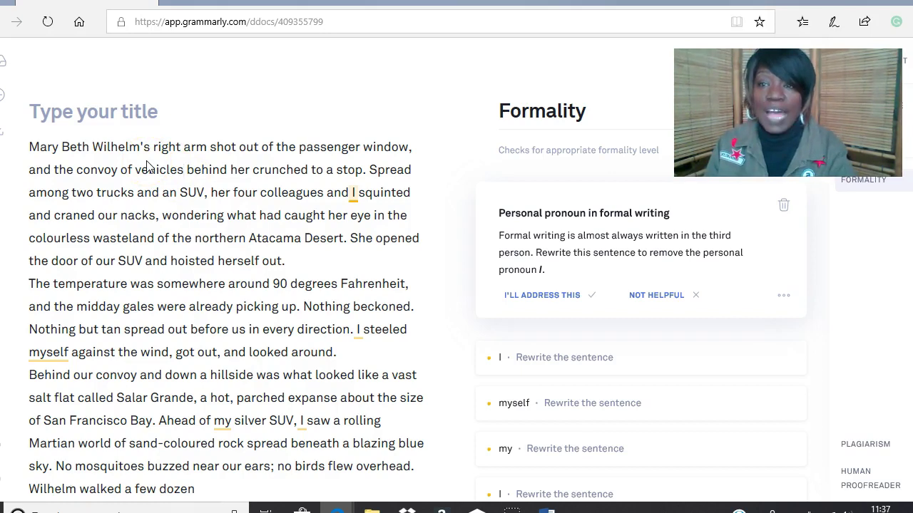
{"action": "key", "text": "ctrl+a"}
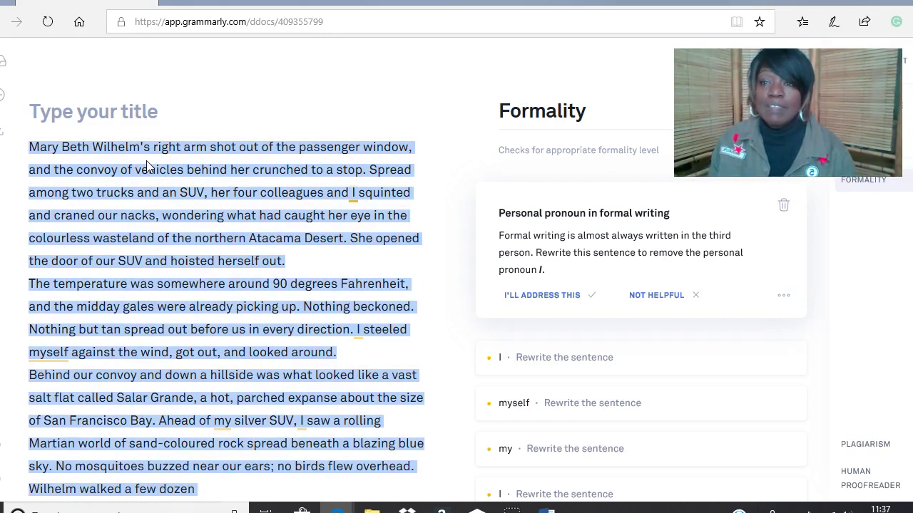
{"action": "right_click", "coordinate": [138, 166]}
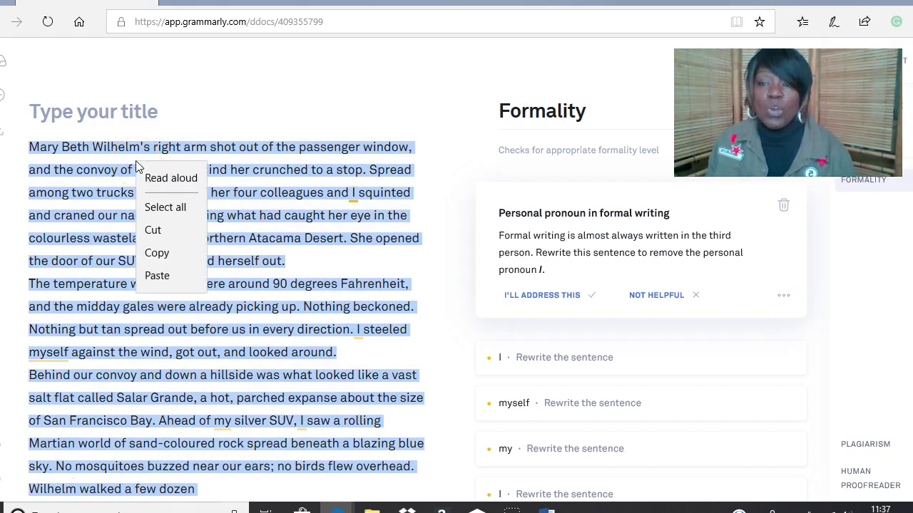
{"action": "left_click", "coordinate": [162, 255]}
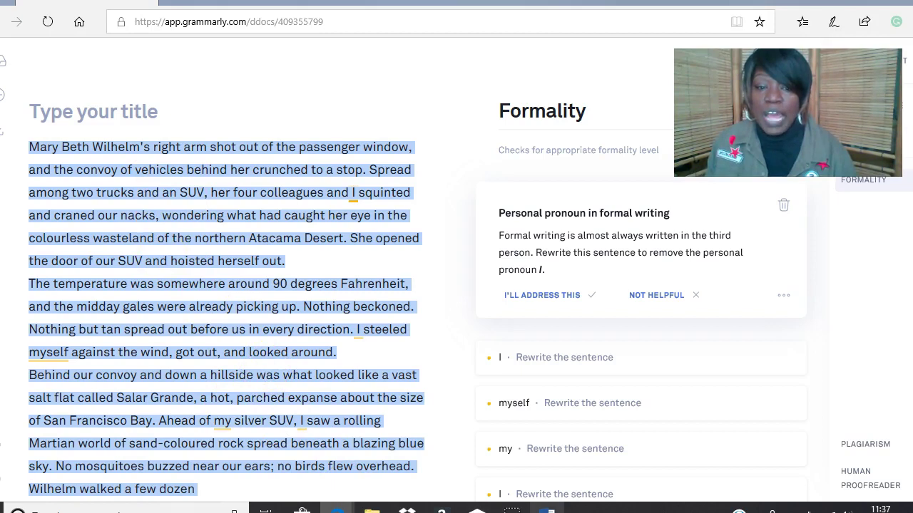
- Switch to Word and replace the document's entire text with the copied corrected version
{"action": "left_click", "coordinate": [546, 507]}
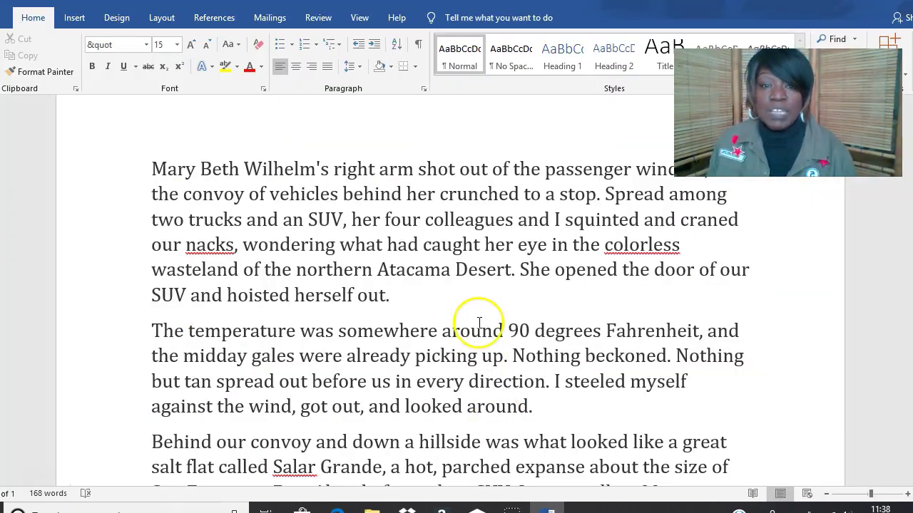
{"action": "left_click", "coordinate": [480, 323]}
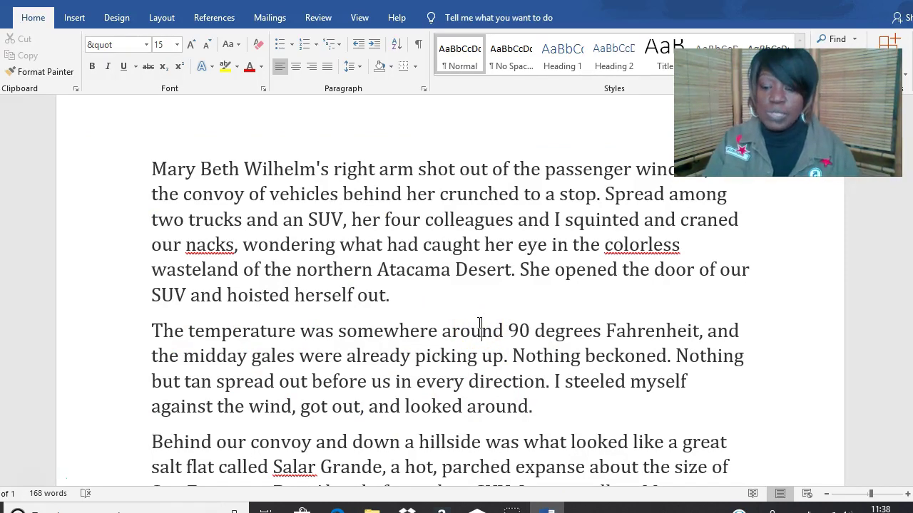
{"action": "key", "text": "ctrl+a"}
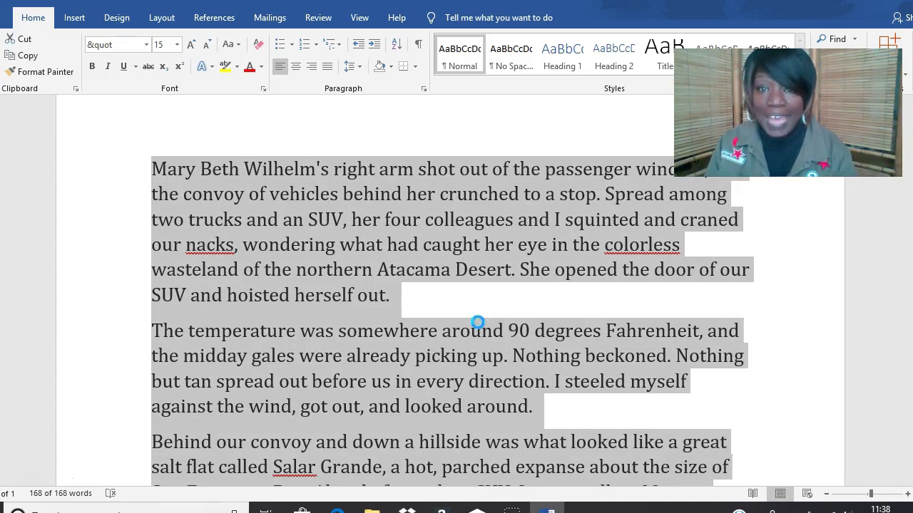
{"action": "key", "text": "ctrl+v"}
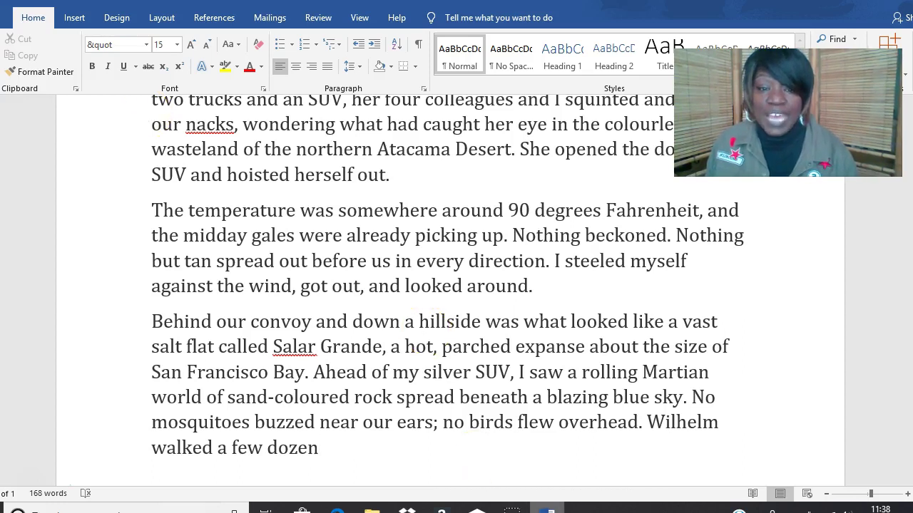
- Return to Grammarly's document list, download the checked document, open the text file to view it, and close it
{"action": "mouse_move", "coordinate": [337, 507]}
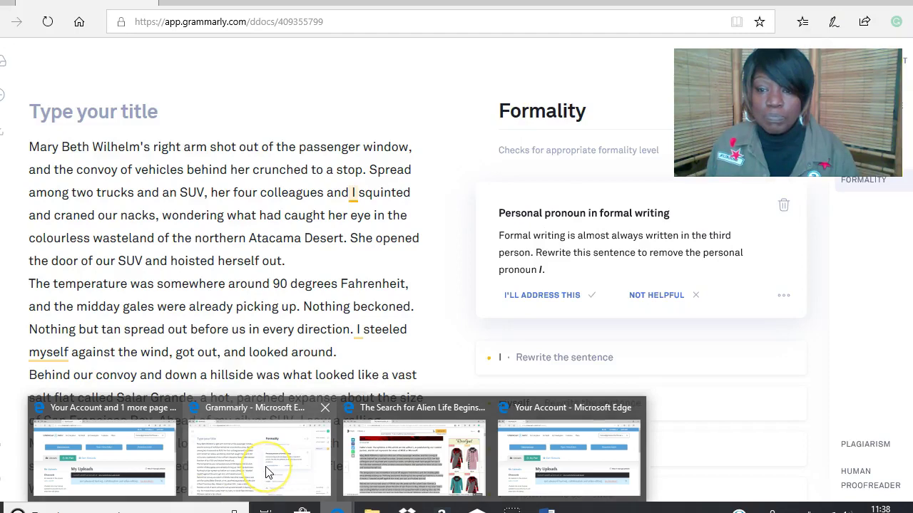
{"action": "left_click", "coordinate": [267, 471]}
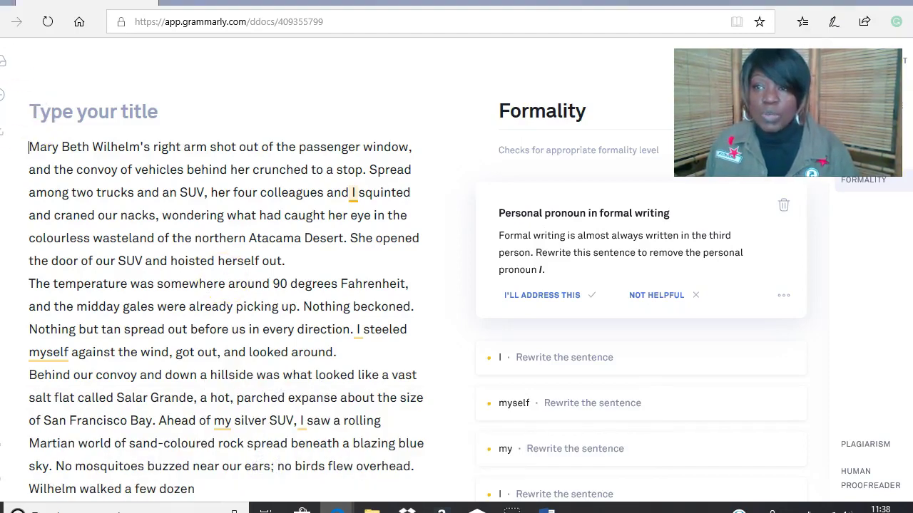
{"action": "key", "text": "alt+Left"}
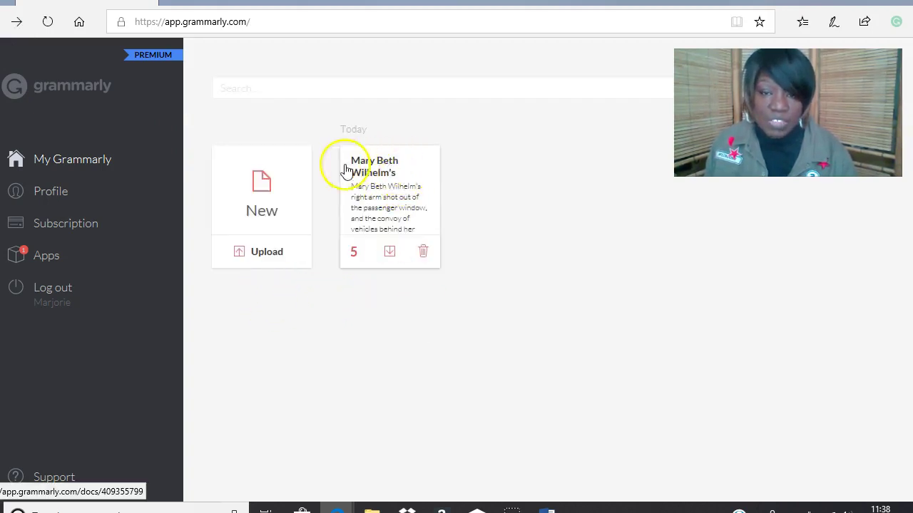
{"action": "left_click", "coordinate": [391, 254]}
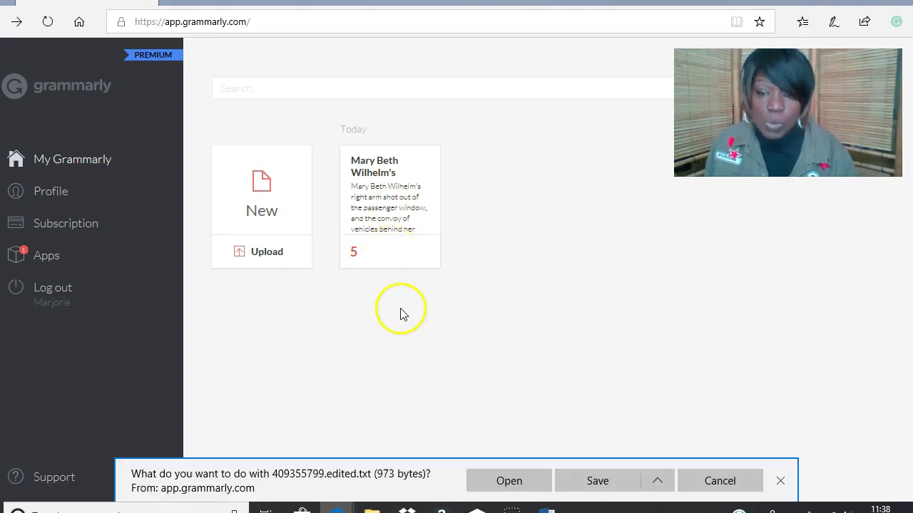
{"action": "left_click", "coordinate": [509, 480]}
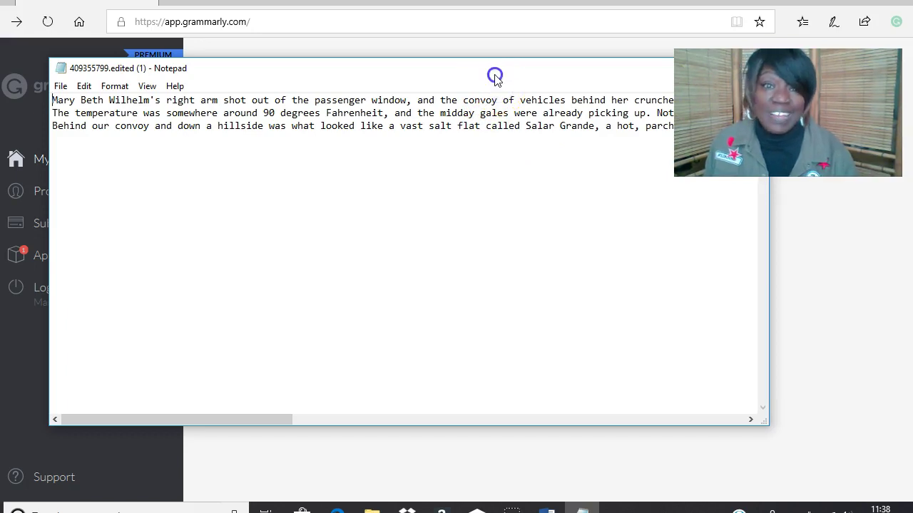
{"action": "left_click_drag", "start_coordinate": [495, 77], "coordinate": [341, 125]}
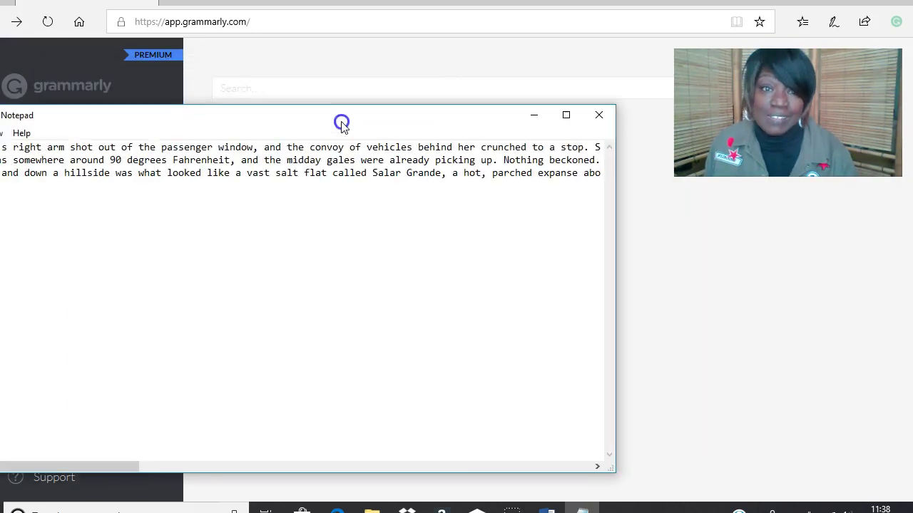
{"action": "left_click", "coordinate": [599, 116]}
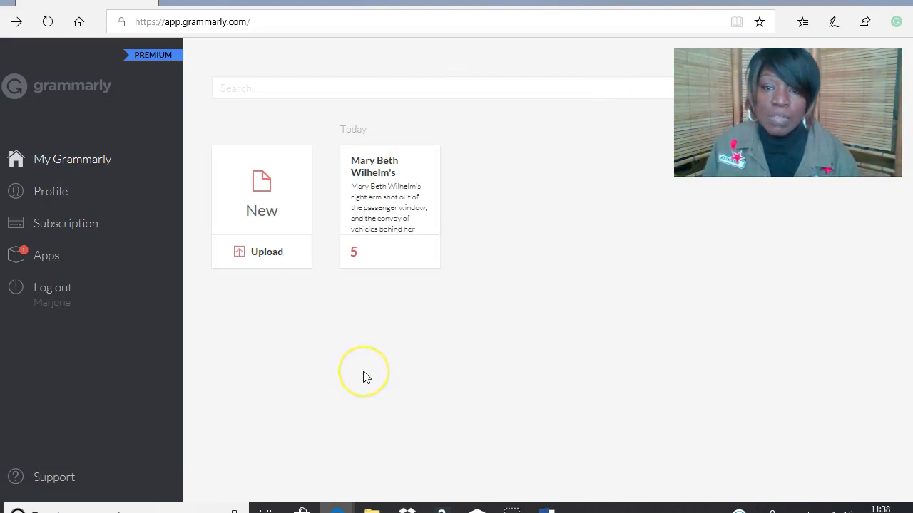